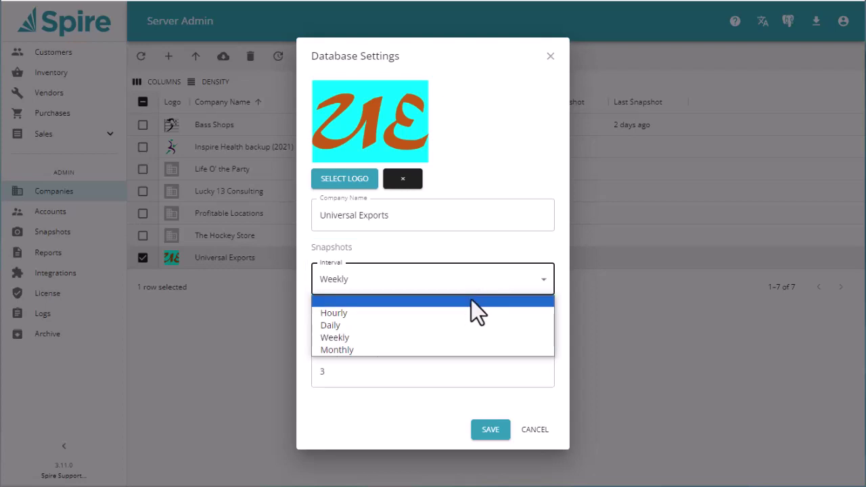
Keep Universal Exports' snapshot schedule at Weekly, with the next snapshot on 2023/09/29 23:59 and 3 snapshots to keep, and save it
{"action": "left_click", "coordinate": [471, 300]}
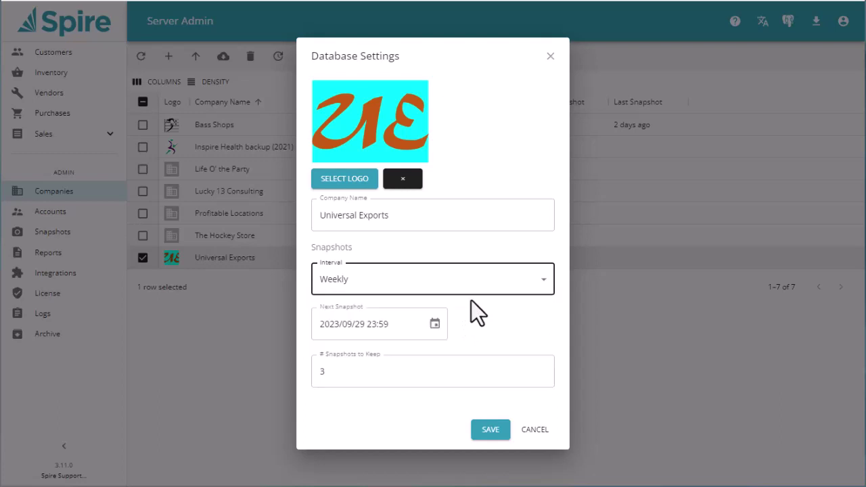
{"action": "left_click", "coordinate": [435, 325]}
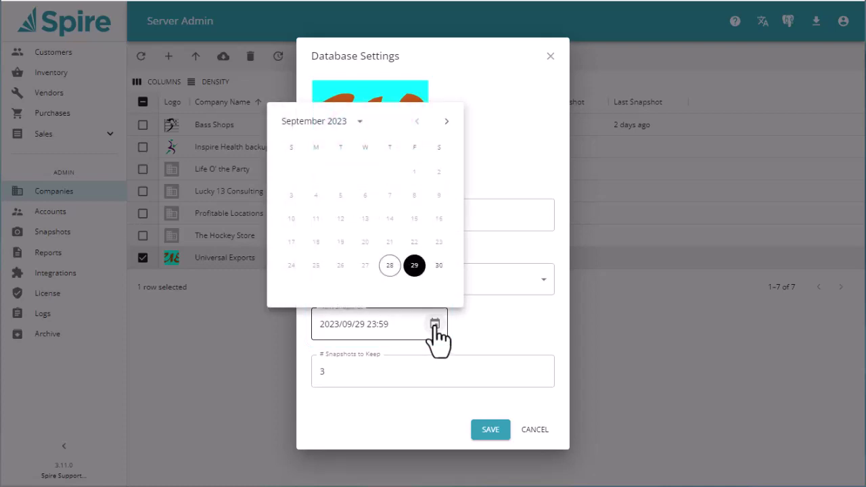
{"action": "left_click", "coordinate": [415, 266]}
{"action": "left_click", "coordinate": [340, 187]}
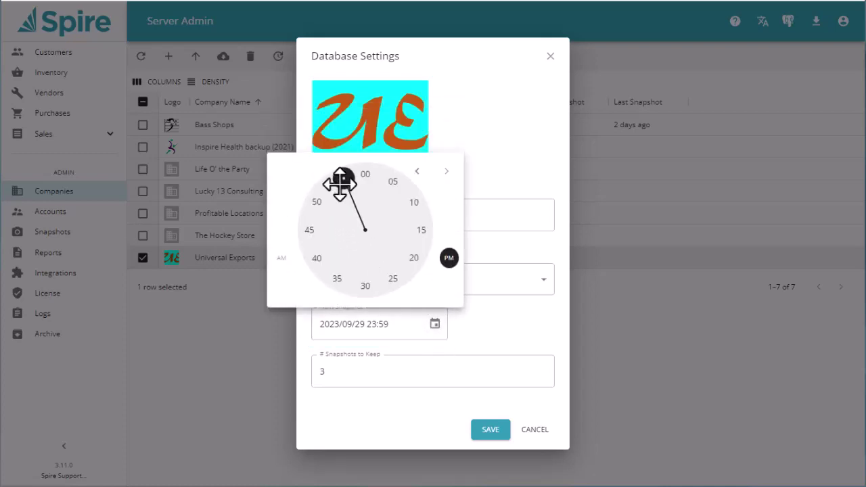
{"action": "left_click", "coordinate": [356, 178]}
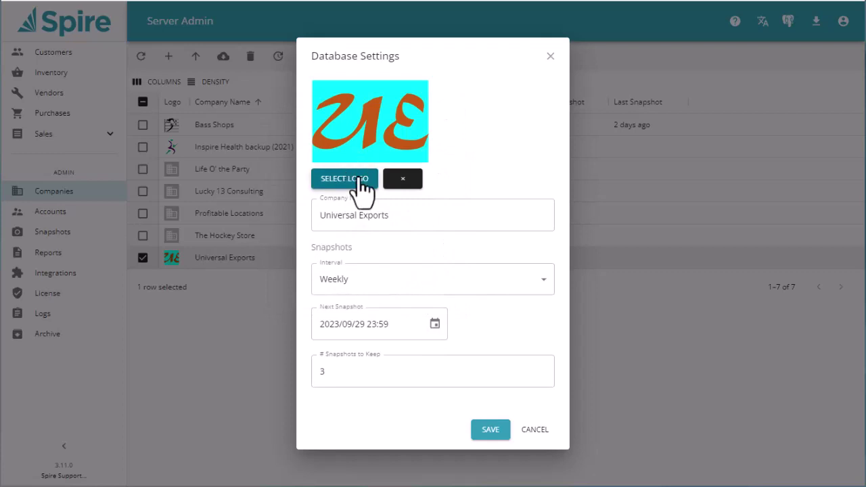
{"action": "left_click", "coordinate": [375, 368]}
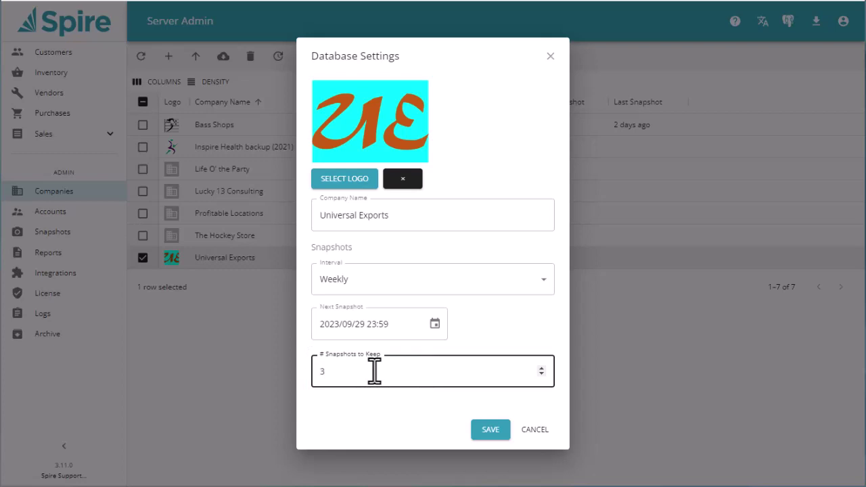
{"action": "key", "text": "Return"}
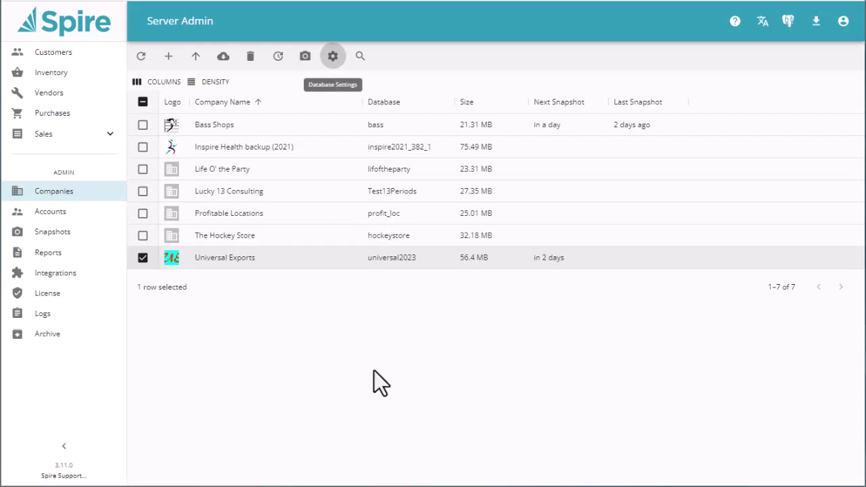
Create manual snapshots of Bass Shops and Universal Exports together, and check for them in the refreshed snapshots list
{"action": "left_click", "coordinate": [142, 126]}
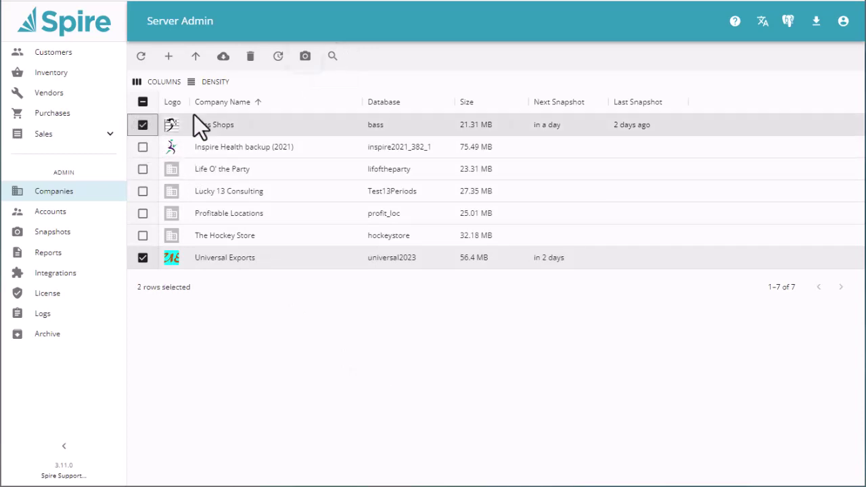
{"action": "left_click", "coordinate": [305, 59]}
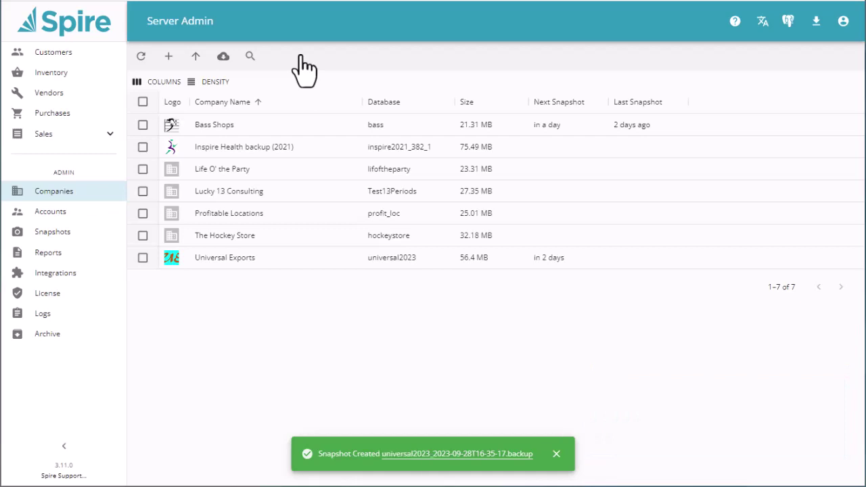
{"action": "left_click", "coordinate": [103, 235]}
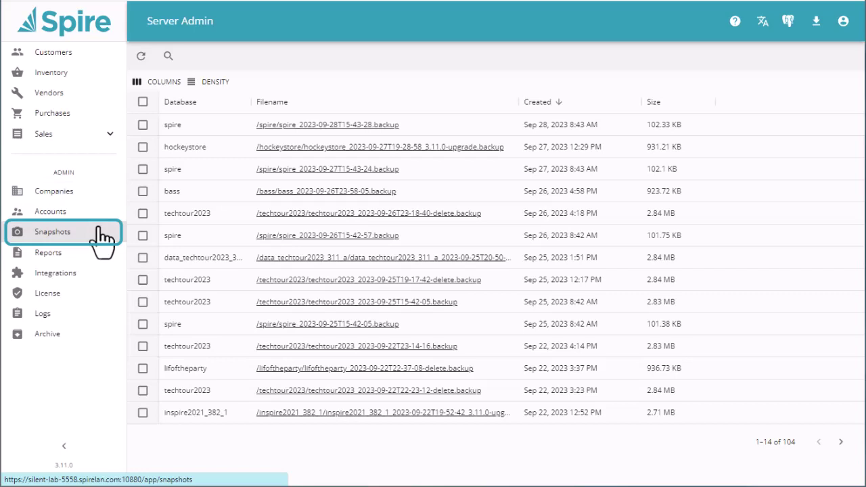
{"action": "left_click", "coordinate": [140, 57]}
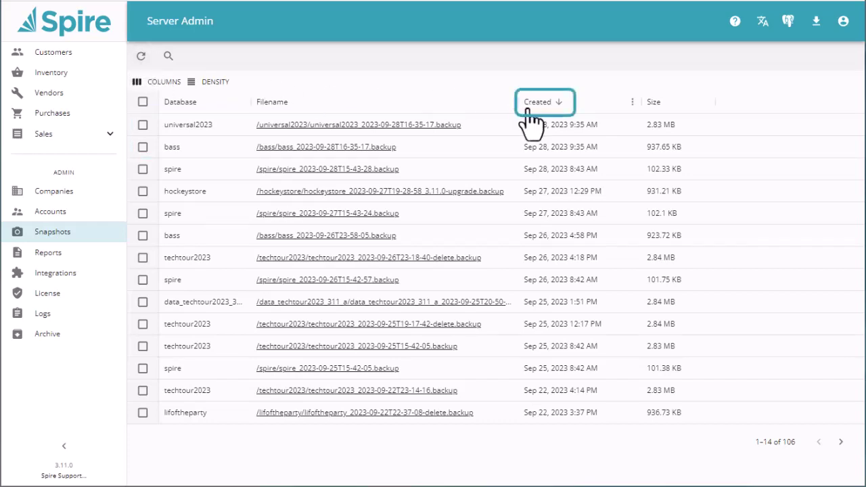
{"action": "left_click", "coordinate": [205, 106]}
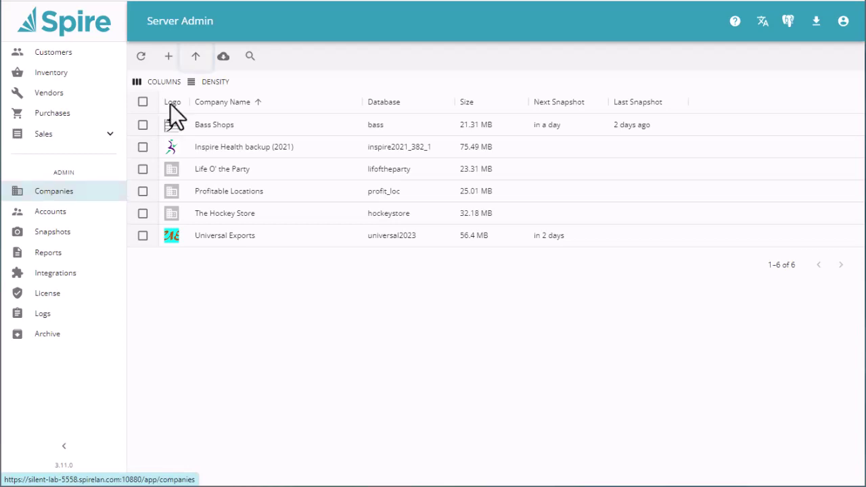
Restore Lucky13_2023.backup to the database lucky13_2023 with a Daily snapshot schedule starting 2023/09/28 23:59 and 1 snapshot kept
{"action": "left_click", "coordinate": [197, 57]}
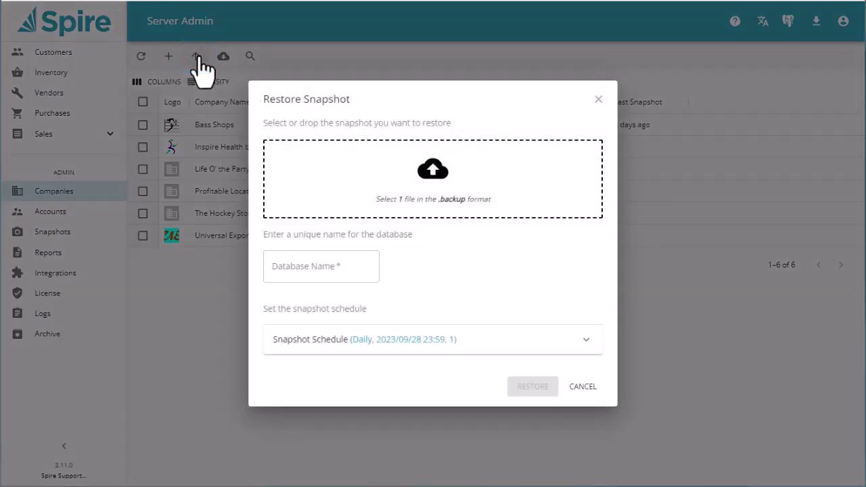
{"action": "left_click", "coordinate": [285, 173]}
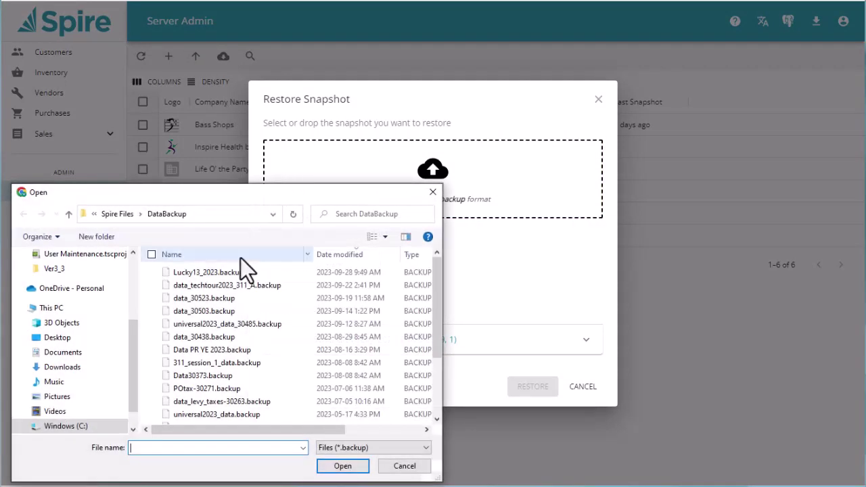
{"action": "left_click", "coordinate": [235, 273]}
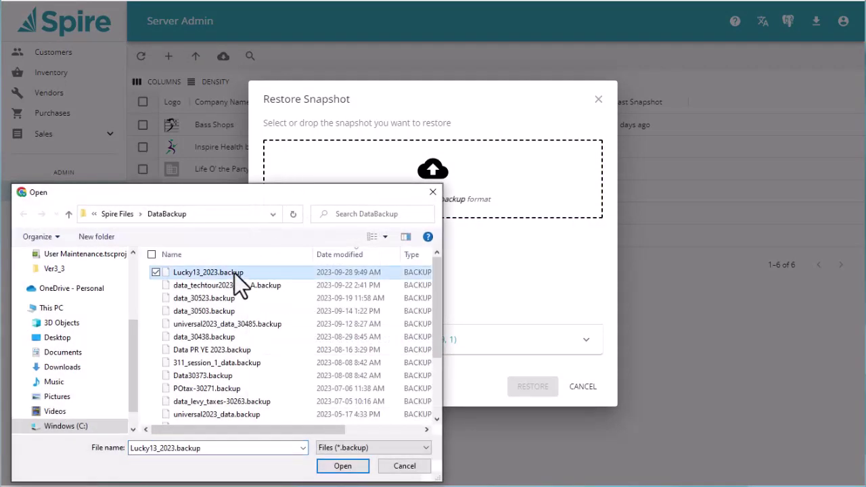
{"action": "left_click_drag", "start_coordinate": [235, 272], "coordinate": [366, 174]}
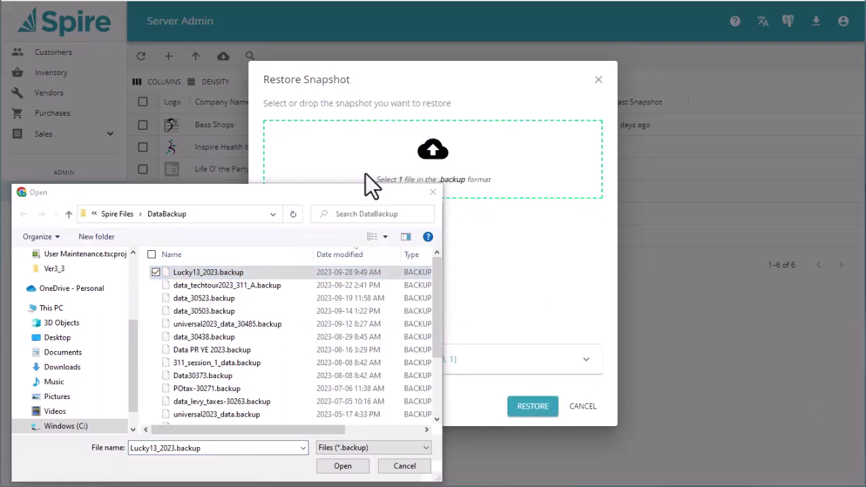
{"action": "left_click", "coordinate": [435, 193]}
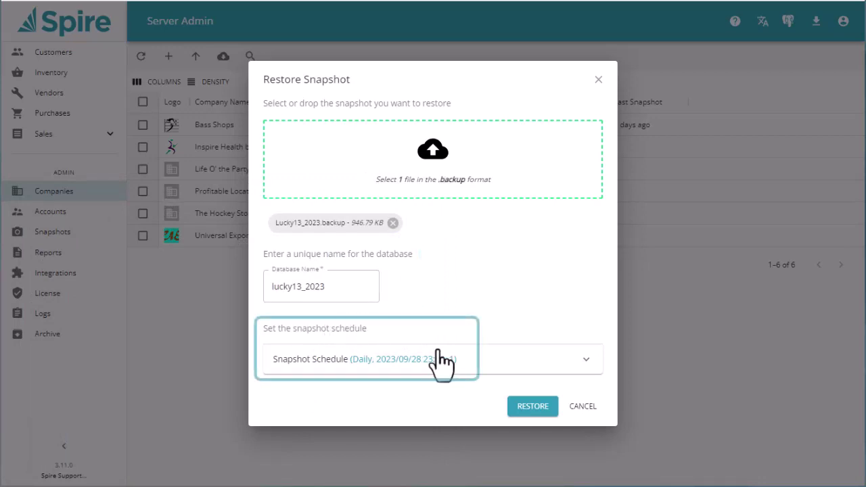
{"action": "left_click", "coordinate": [470, 360]}
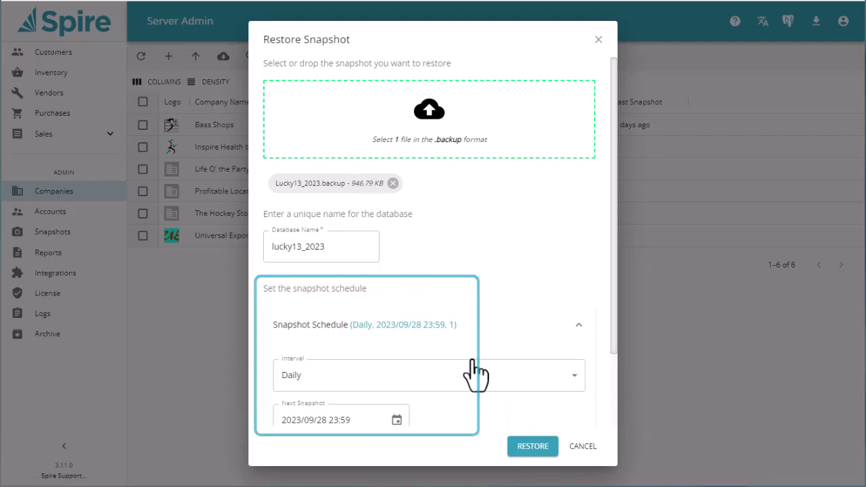
{"action": "left_click", "coordinate": [526, 448]}
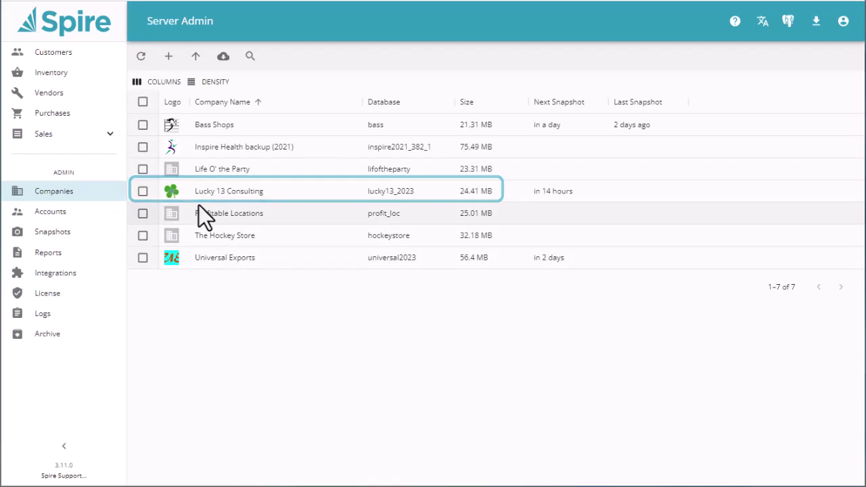
Review the restore options for the universal2023_2023-09-28T16-35-17.backup snapshot without restoring it
{"action": "left_click", "coordinate": [84, 240]}
{"action": "left_click", "coordinate": [143, 148]}
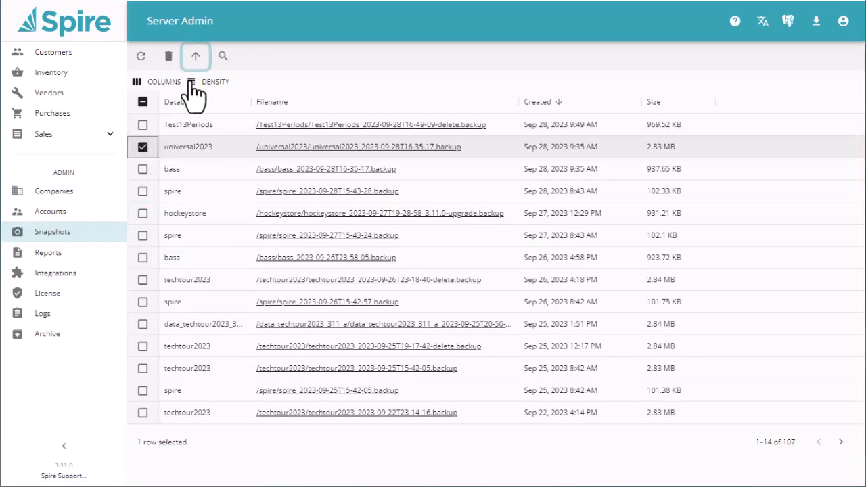
{"action": "left_click", "coordinate": [195, 58]}
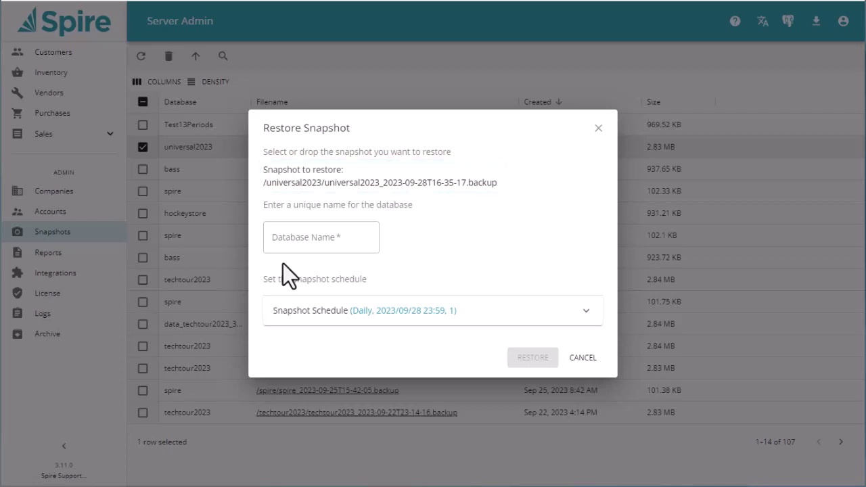
{"action": "key", "text": "Escape"}
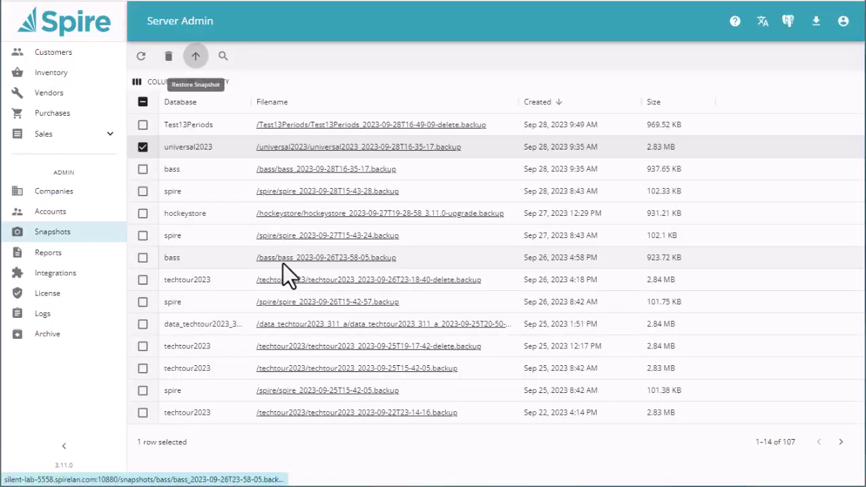
Look at the delete option for the Bass Shops company and at the Test13Periods deletion backup in the snapshots list
{"action": "left_click", "coordinate": [95, 195]}
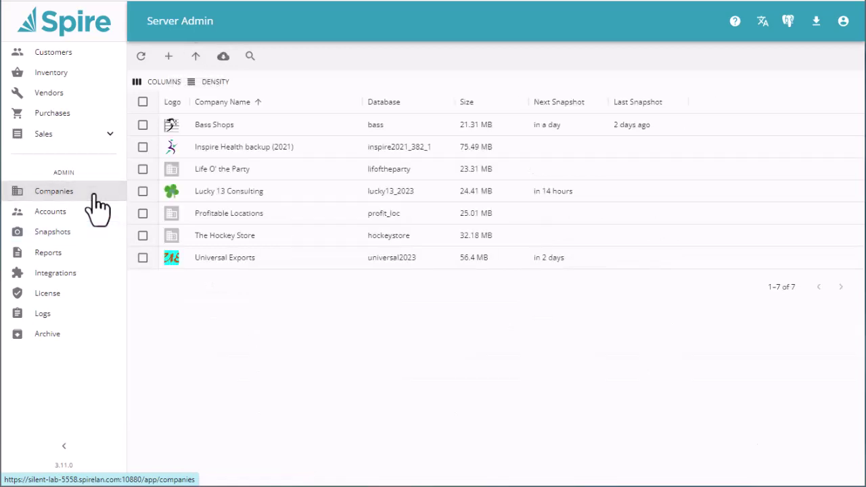
{"action": "left_click", "coordinate": [143, 125]}
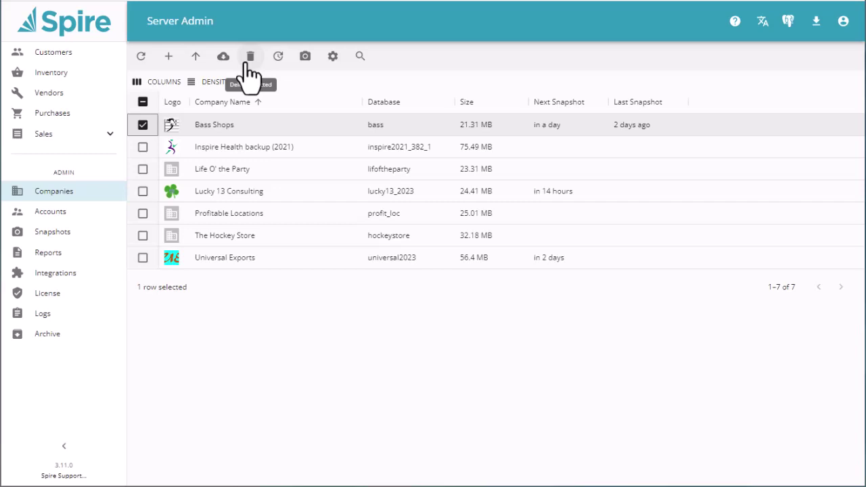
{"action": "left_click", "coordinate": [84, 232]}
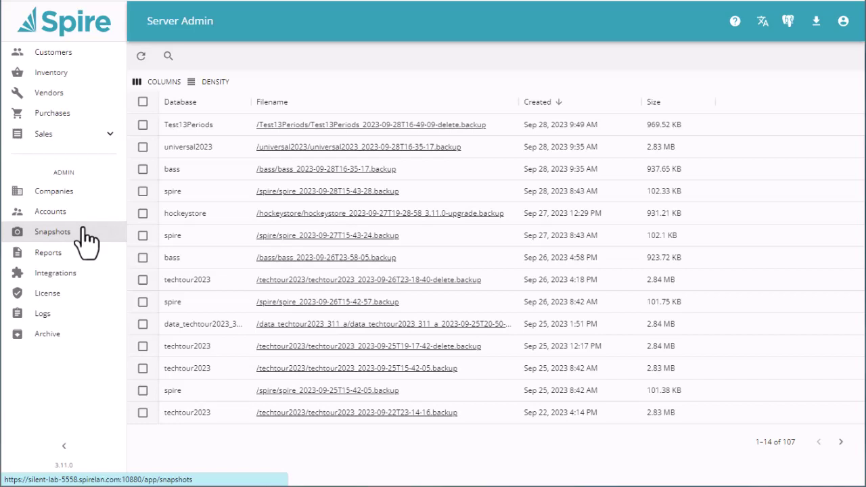
{"action": "left_click", "coordinate": [451, 125]}
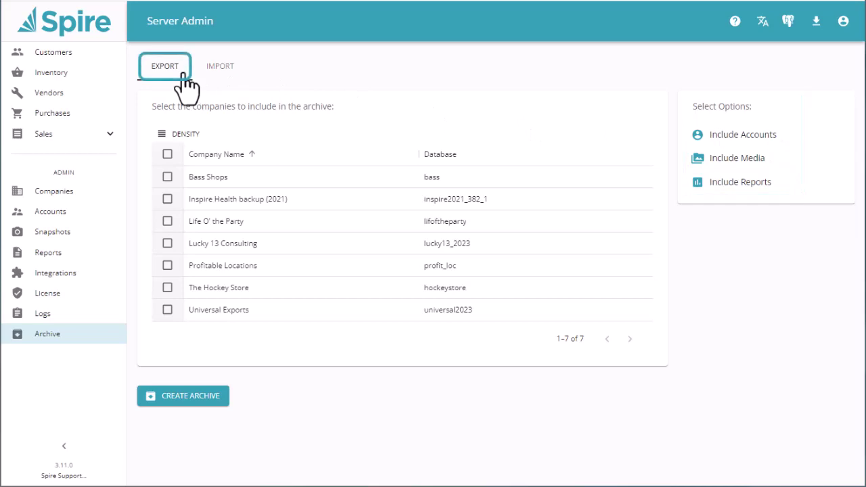
Create an export archive of Life O' the Party that includes accounts, media and reports
{"action": "left_click", "coordinate": [167, 221]}
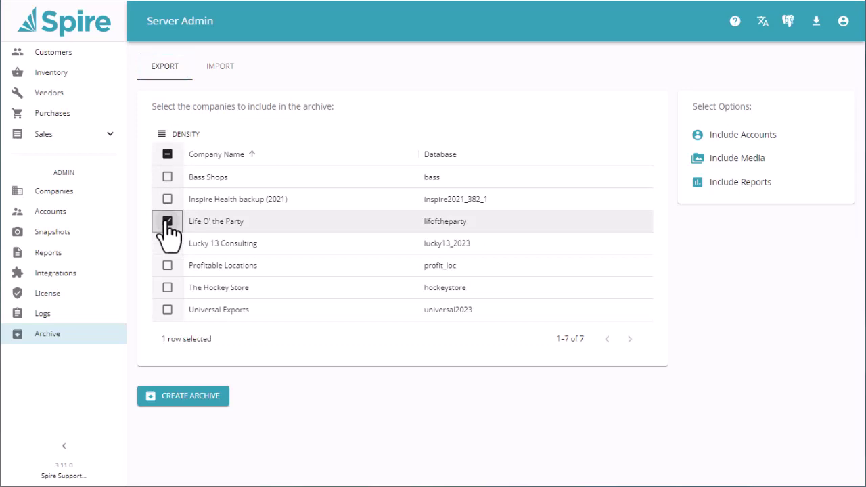
{"action": "left_click", "coordinate": [203, 399]}
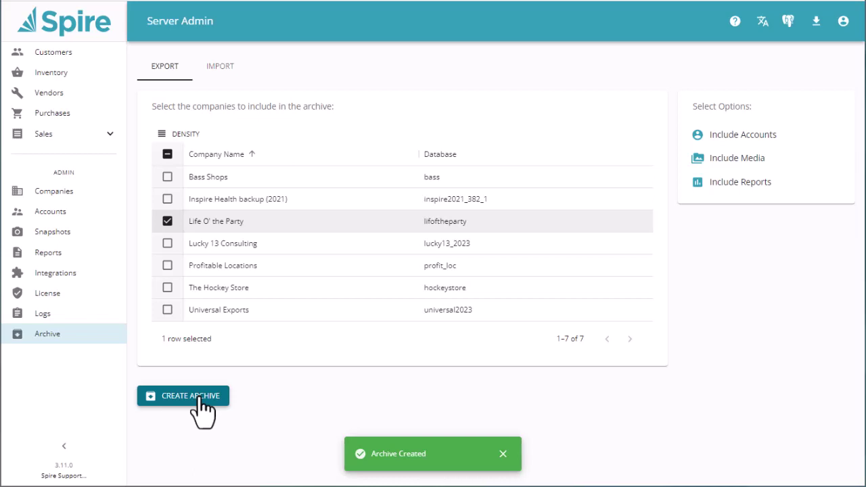
Review the archive import options and browse for a .zip archive to upload, without uploading one
{"action": "left_click", "coordinate": [227, 68]}
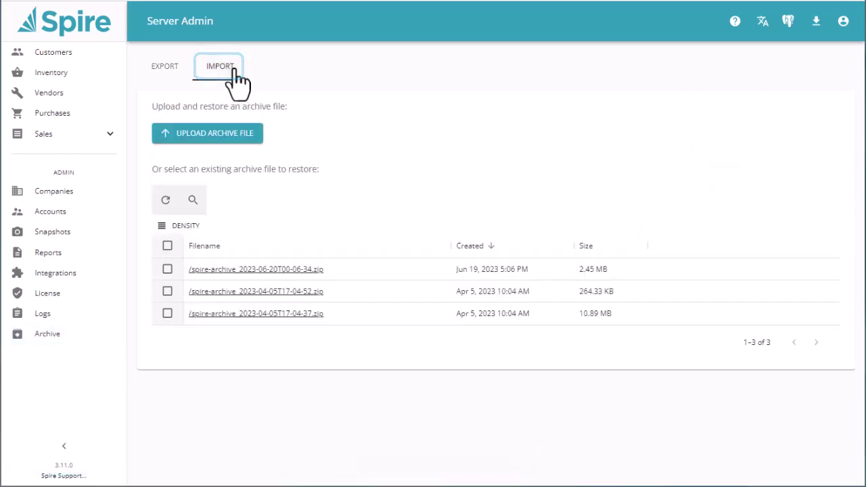
{"action": "left_click", "coordinate": [240, 139]}
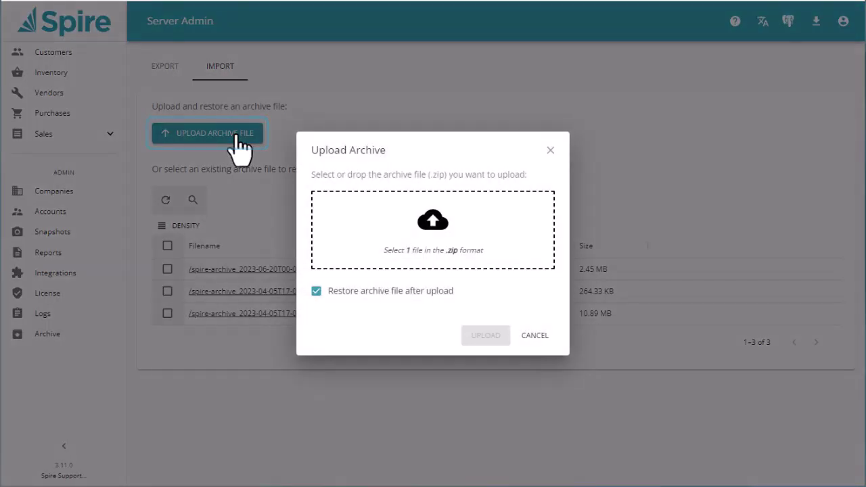
{"action": "left_click", "coordinate": [319, 226]}
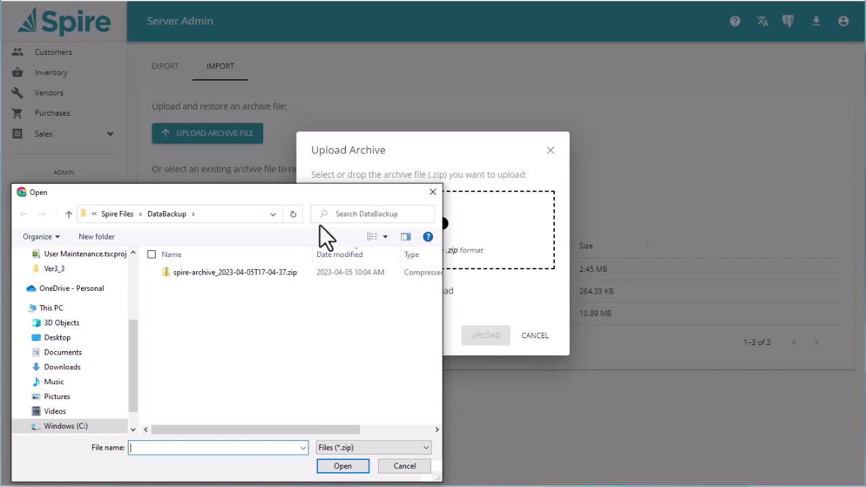
{"action": "key", "text": "Escape"}
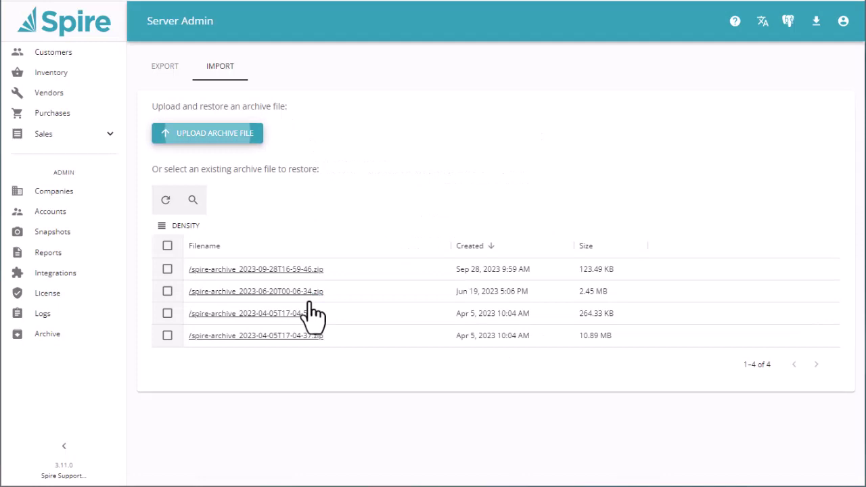
Select the existing archive spire-archive_2023-09-28T16-59-46.zip for restoring
{"action": "left_click", "coordinate": [168, 270]}
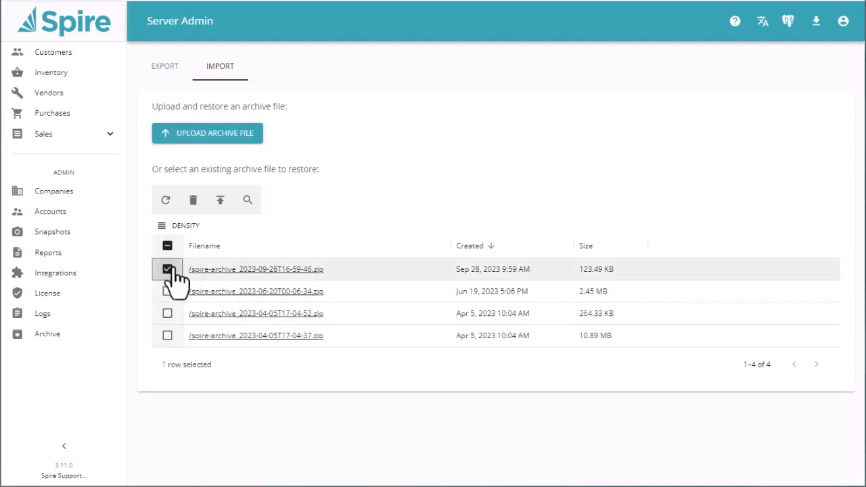